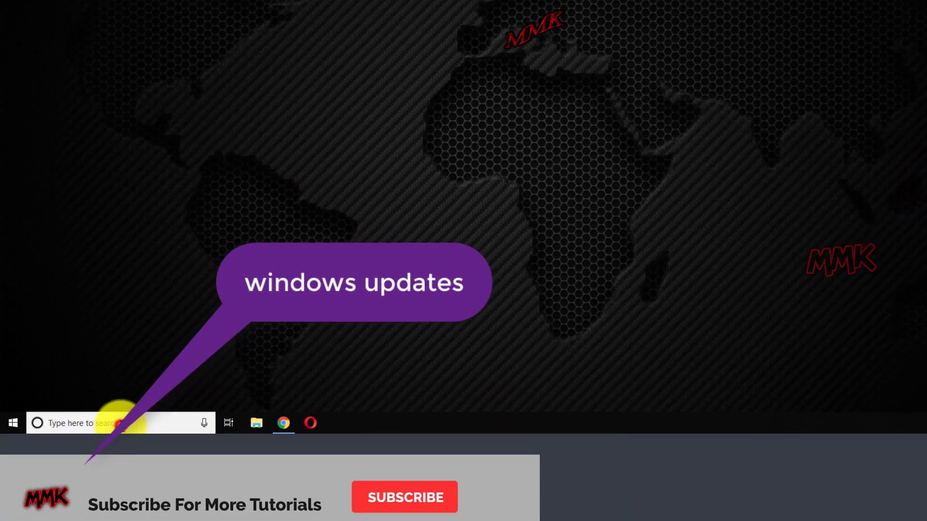
- Search Windows for 'windows updates' from the taskbar search box
left_click(120, 497)
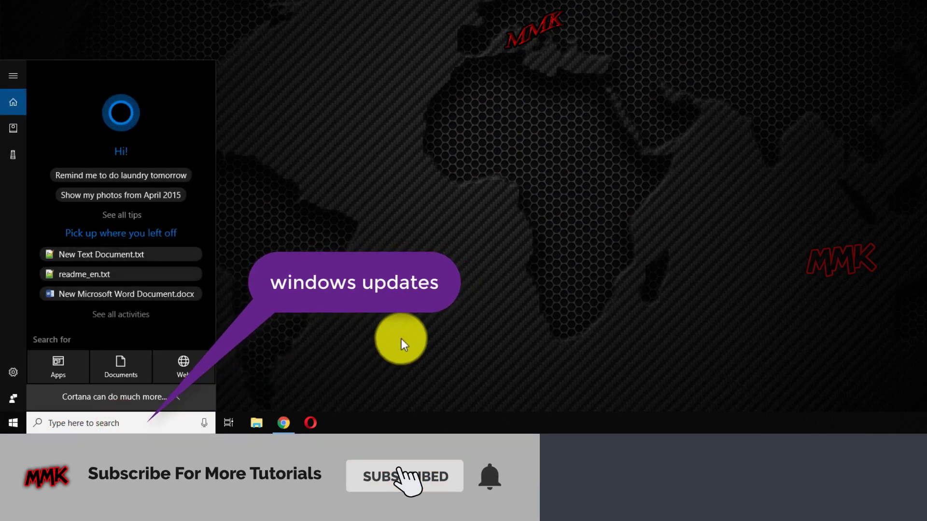
type("windows ")
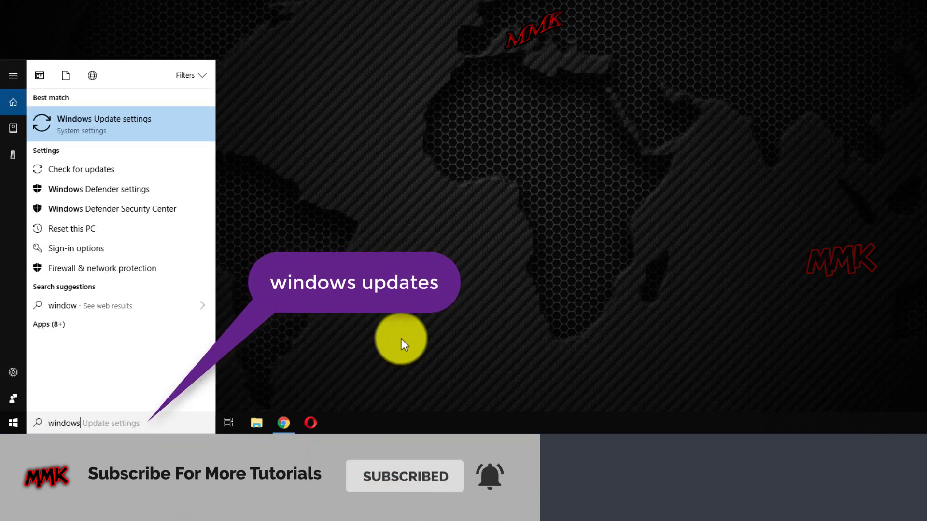
type("upda")
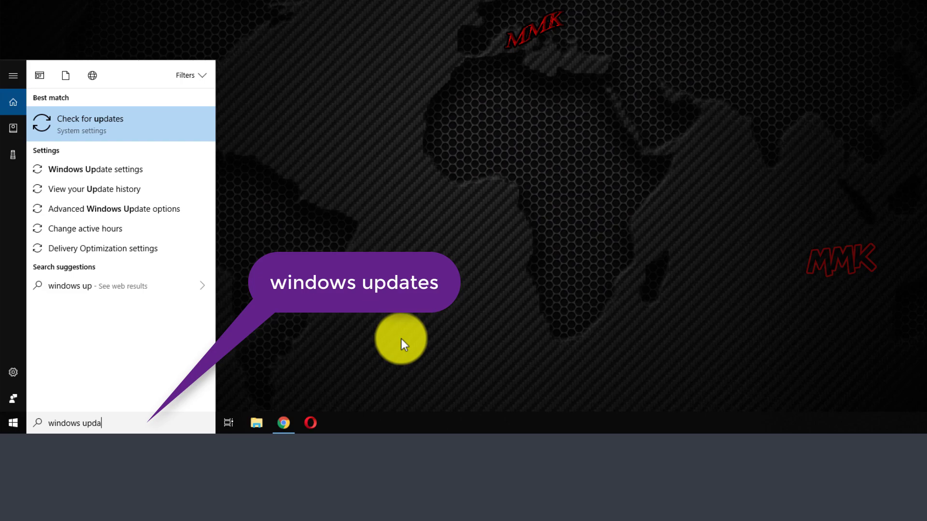
type("tes")
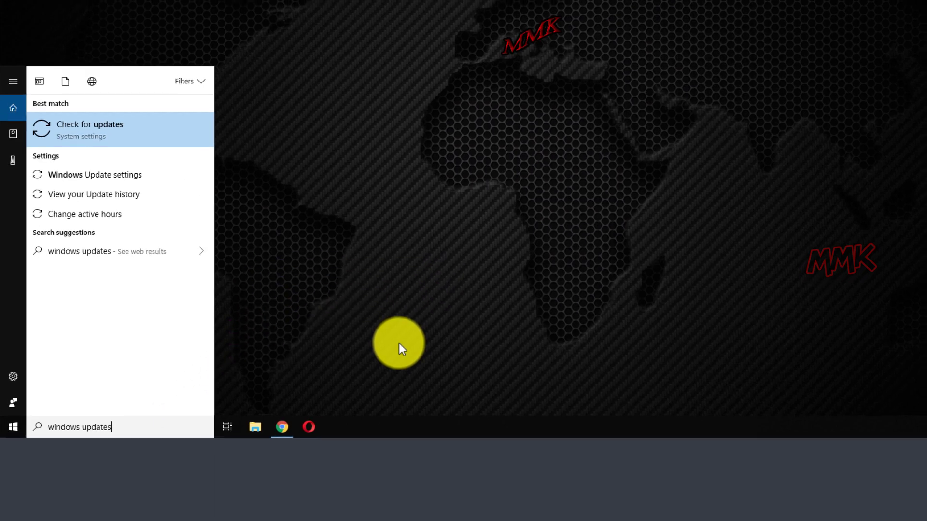
- Run the update check and retry it, getting error 0x80070422, then close Settings
left_click(127, 128)
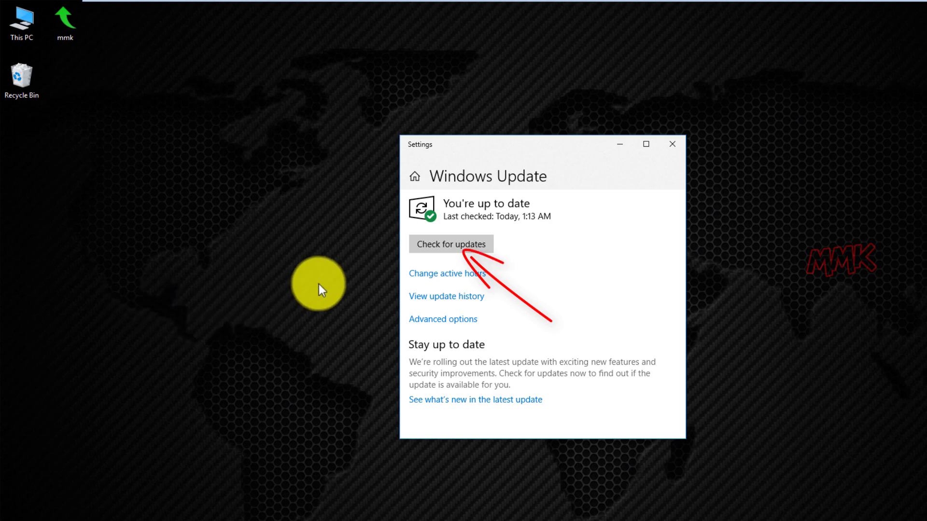
left_click(449, 244)
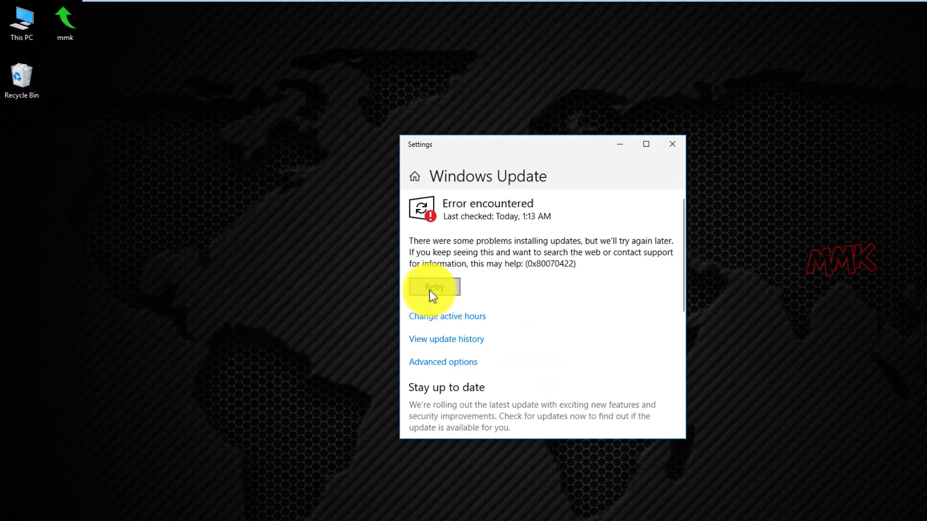
left_click(421, 287)
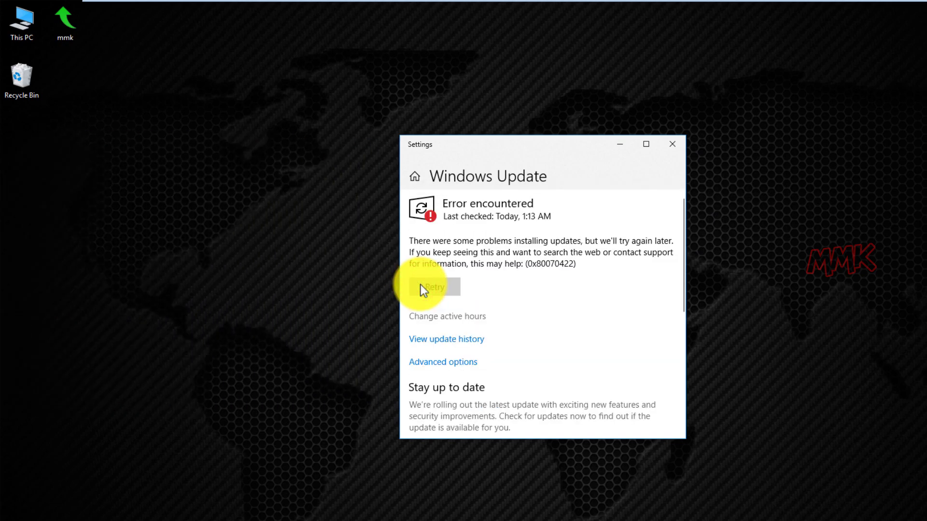
left_click(671, 145)
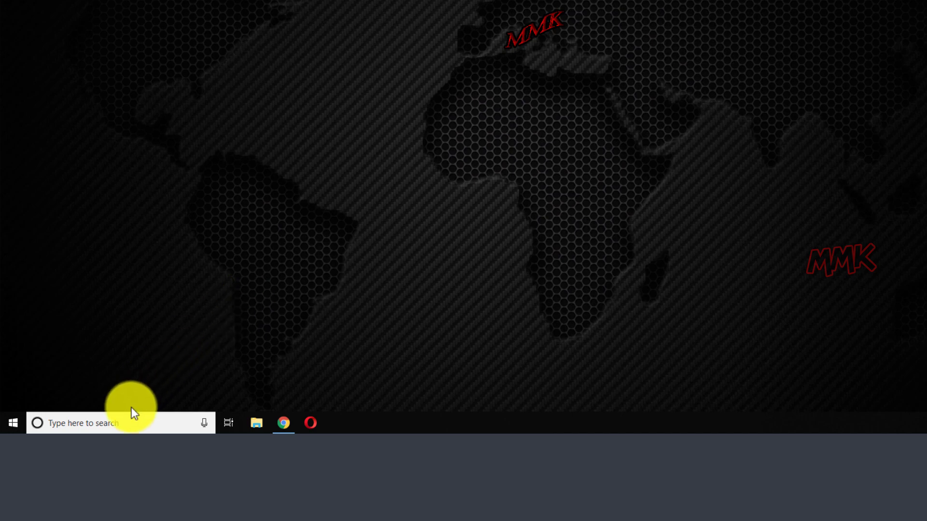
- Search for 'services' and launch the Services console
left_click(132, 423)
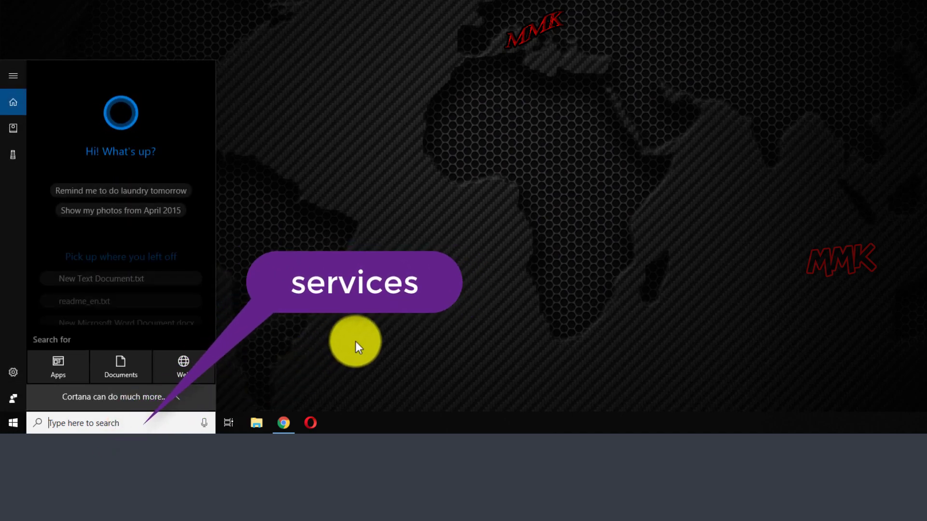
type("services")
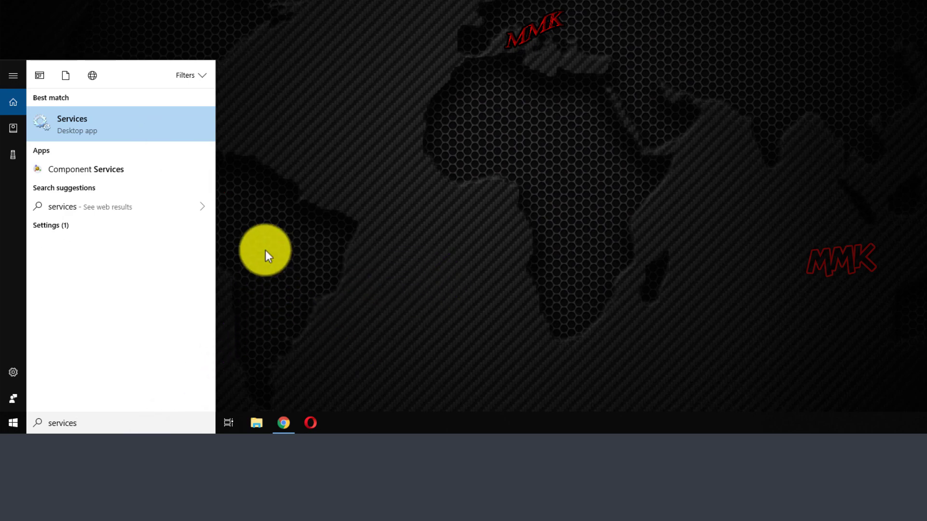
left_click(109, 124)
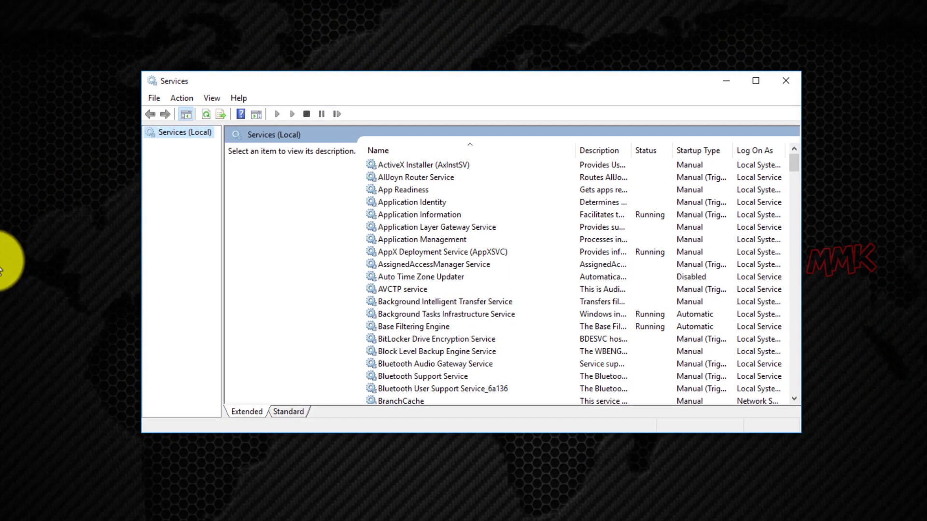
- Find Windows Update in the Services list and stop it
left_click(402, 236)
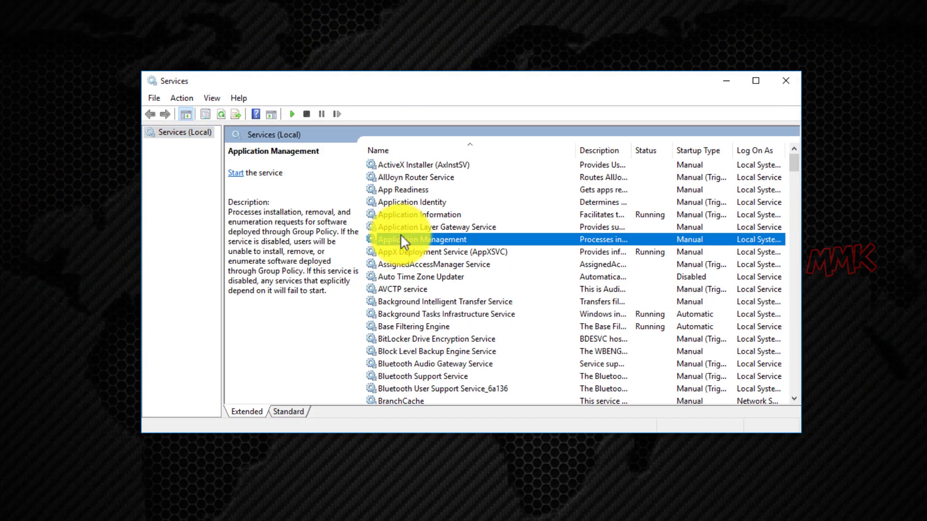
key("w")
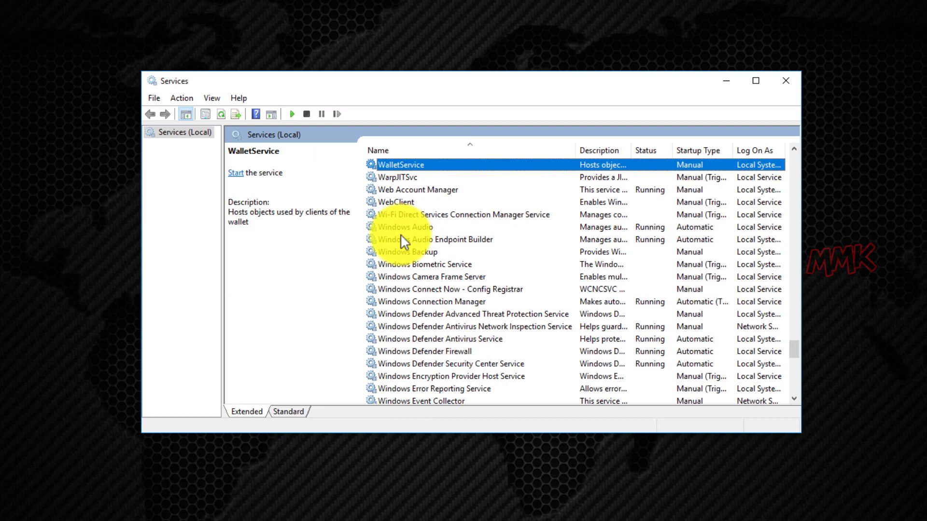
scroll(401, 235, "down", 6)
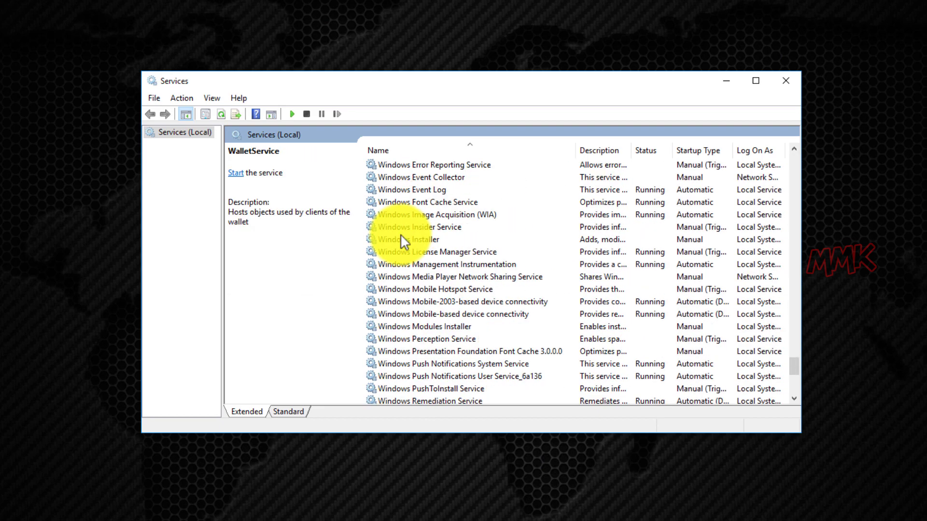
scroll(401, 235, "down", 4)
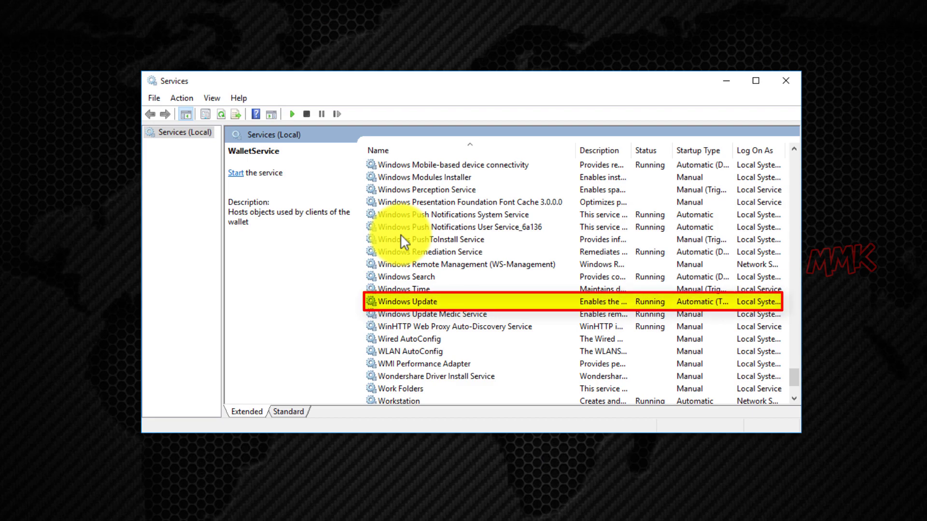
left_click(412, 301)
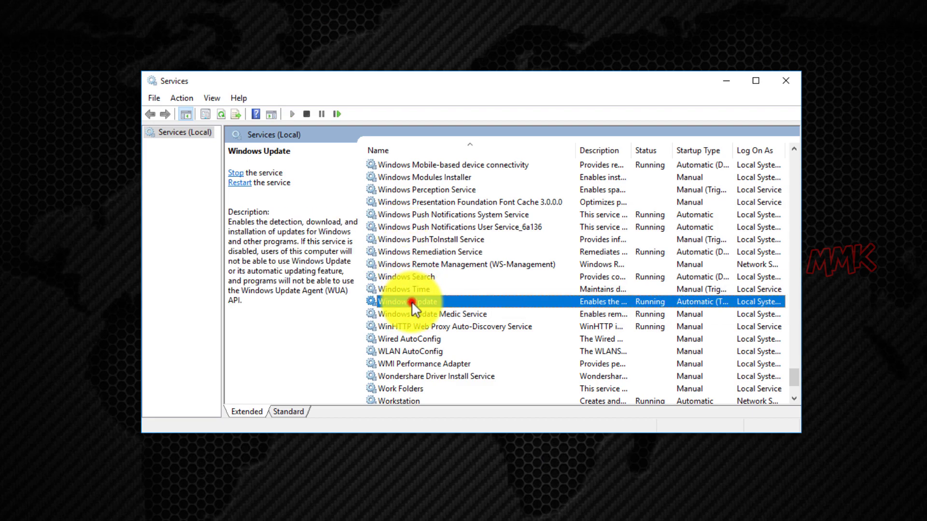
right_click(411, 302)
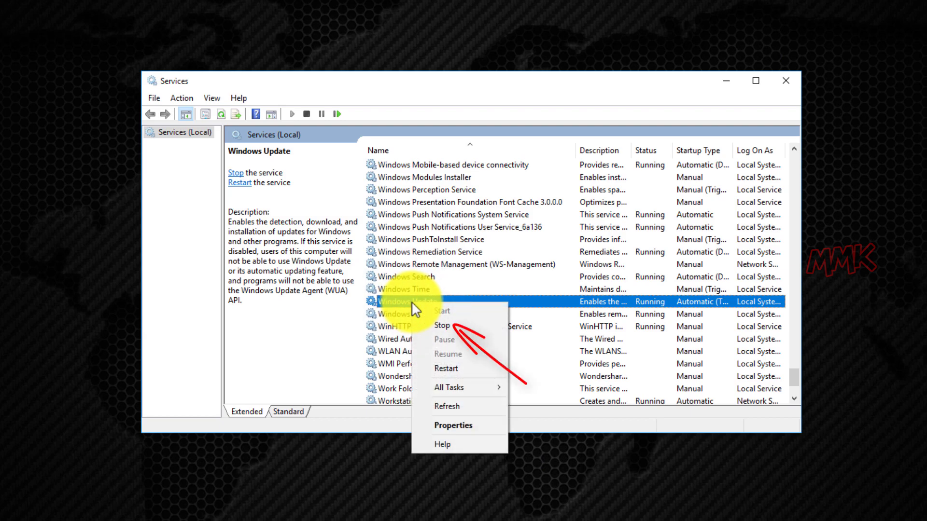
left_click(449, 326)
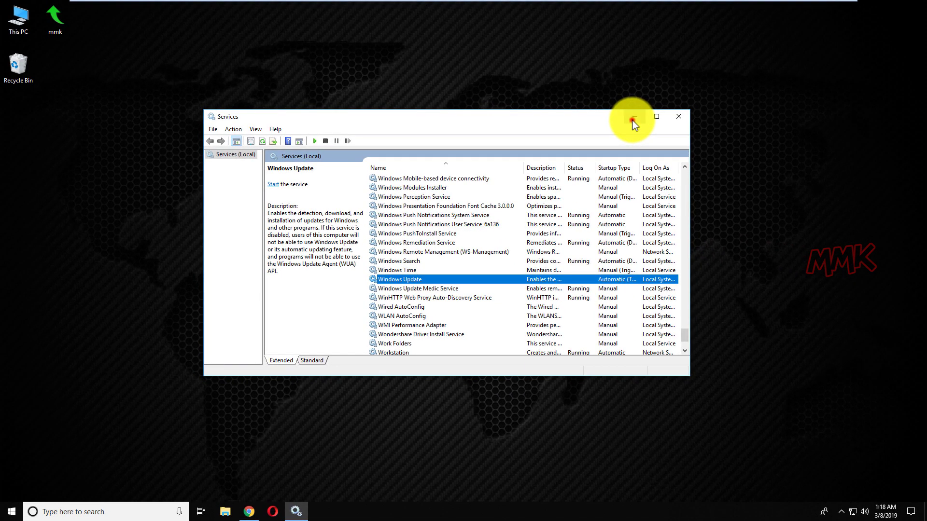
- Minimize Services and browse to the SoftwareDistribution folder in C:\Windows
left_click(726, 80)
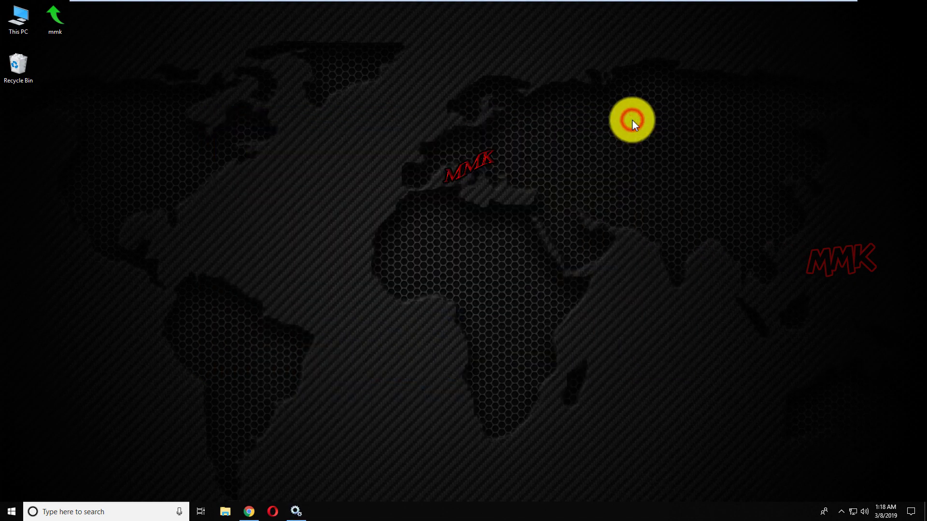
double_click(18, 23)
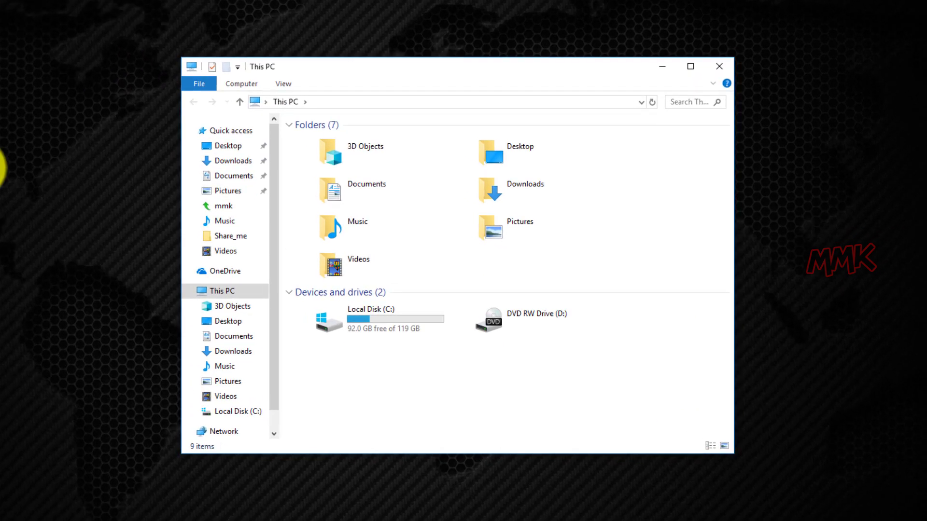
double_click(333, 323)
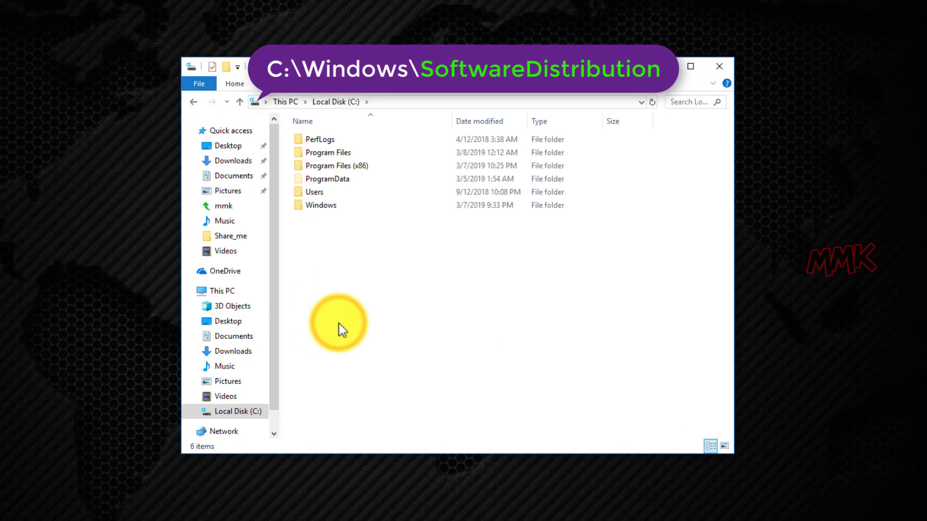
double_click(321, 207)
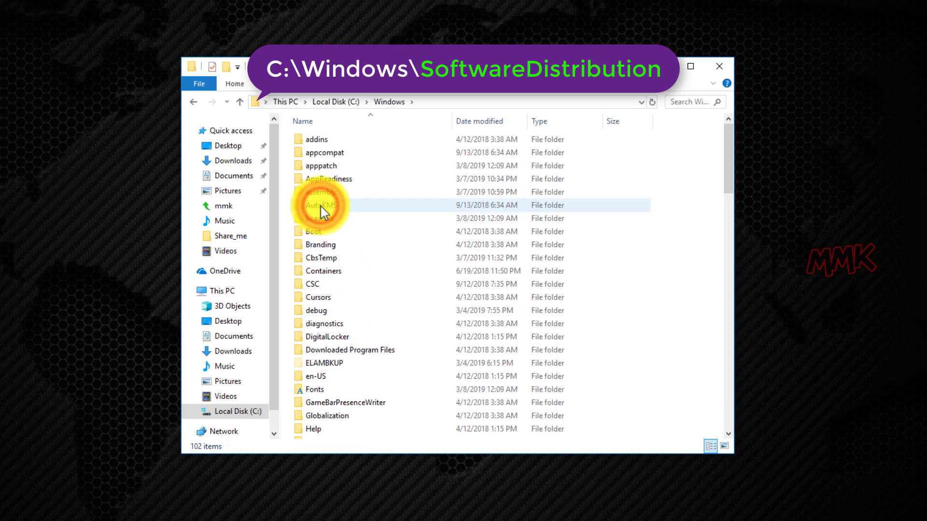
left_click(321, 207)
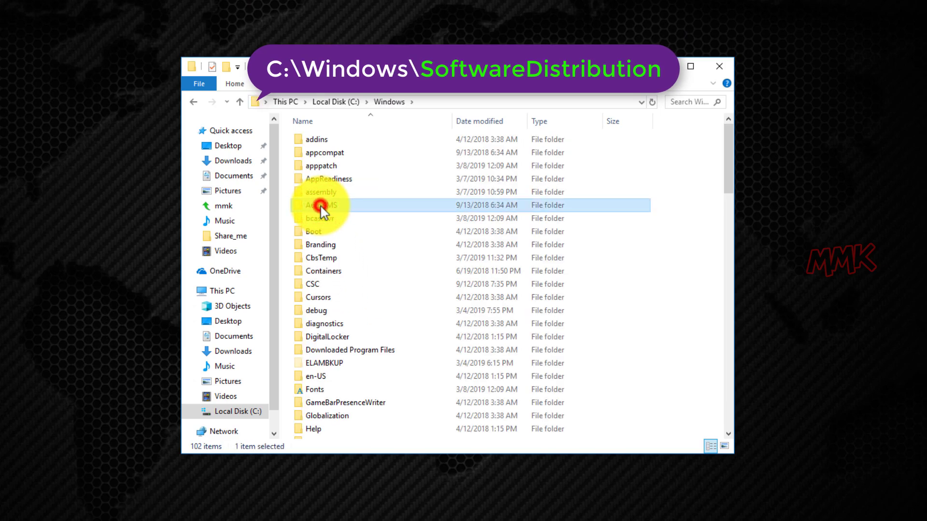
key("s")
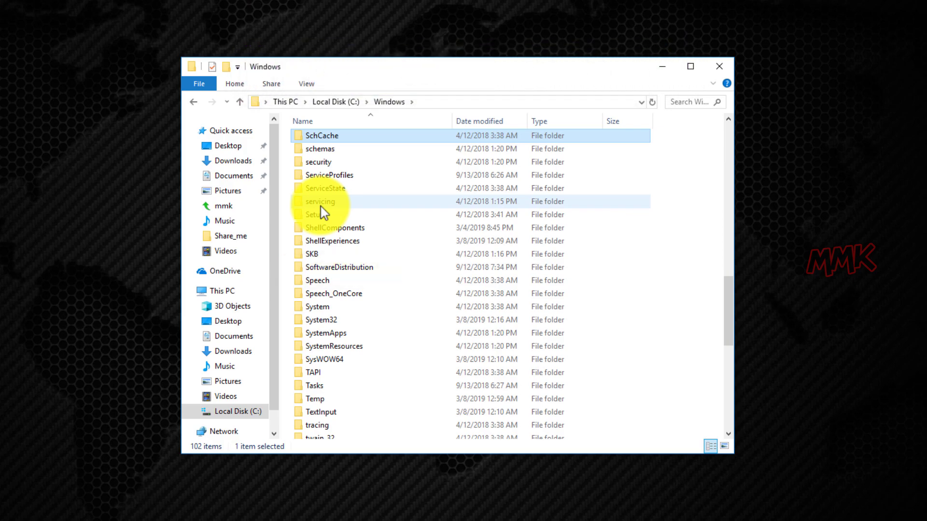
left_click(347, 269)
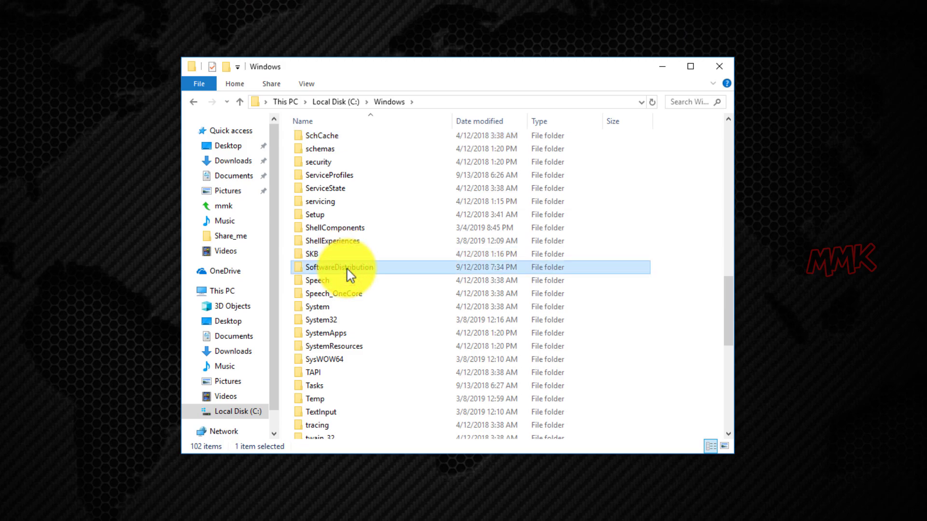
- Rename the folder to softwaredistribution.BK with administrator permission, then close Explorer
left_click(375, 268)
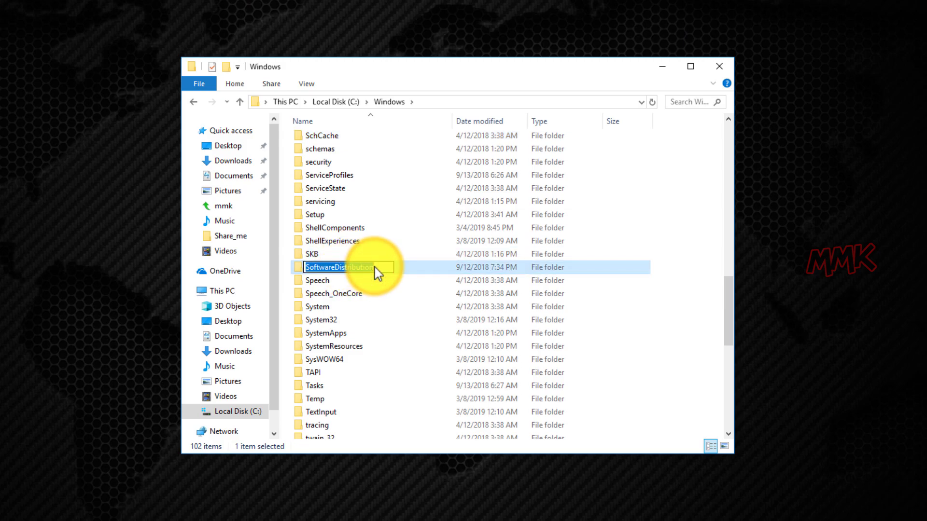
left_click(376, 267)
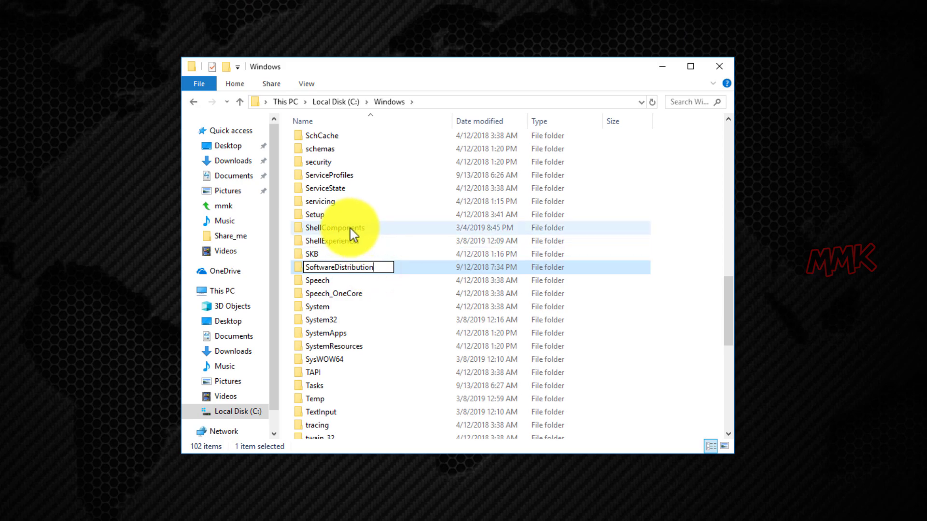
key("Home")
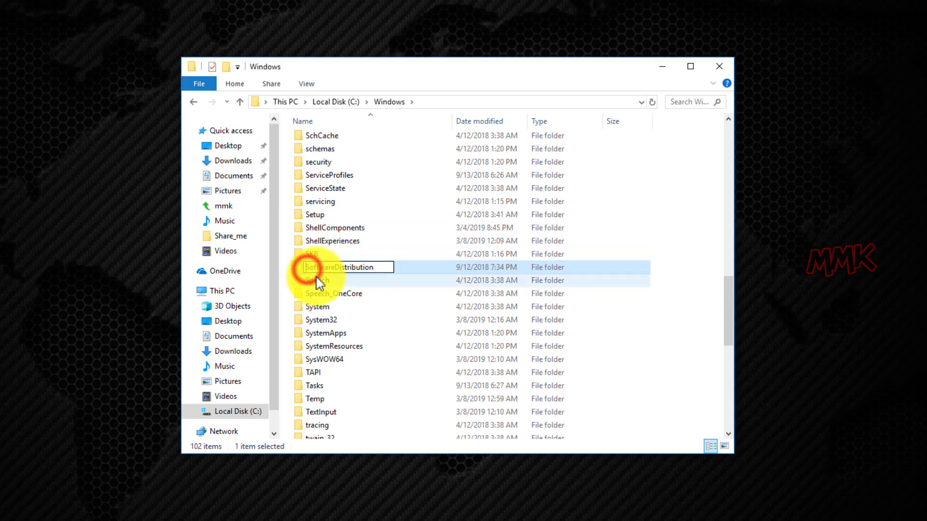
key("Delete")
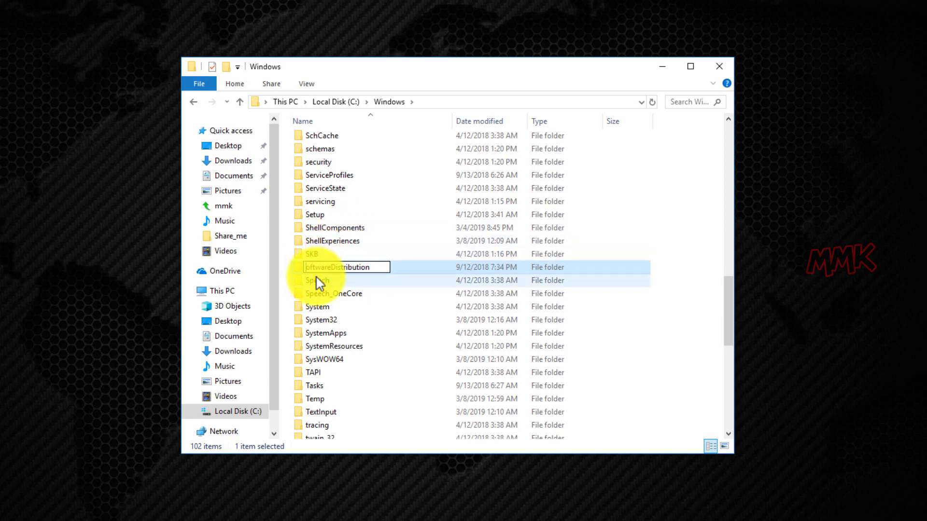
type("s")
left_click(333, 267)
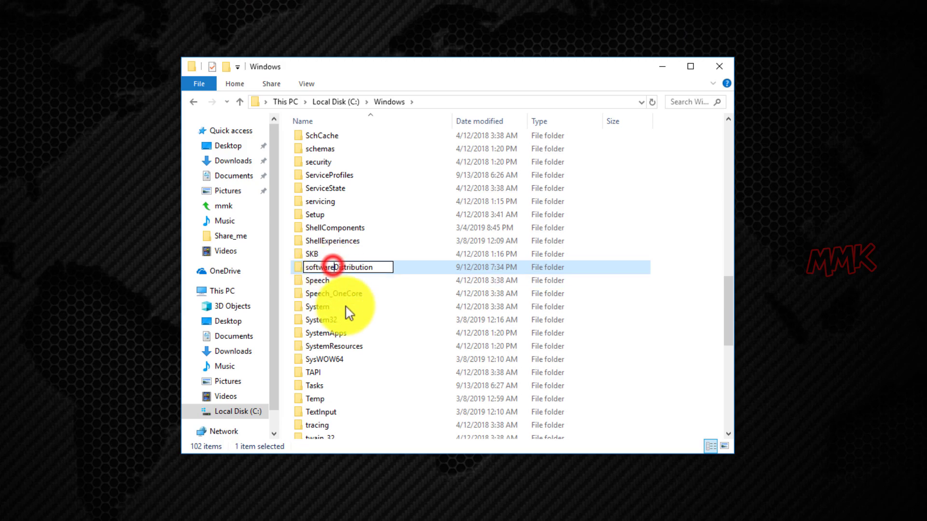
key("Delete")
type("d")
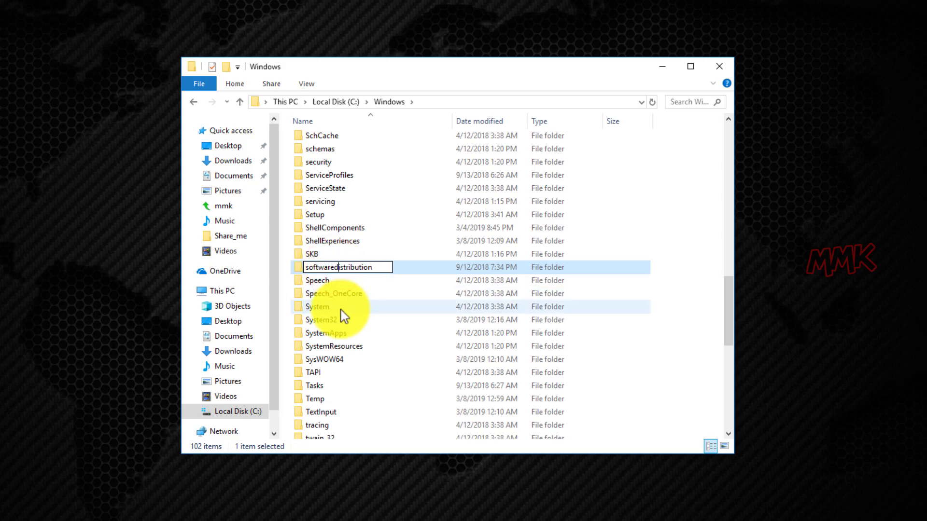
left_click(379, 268)
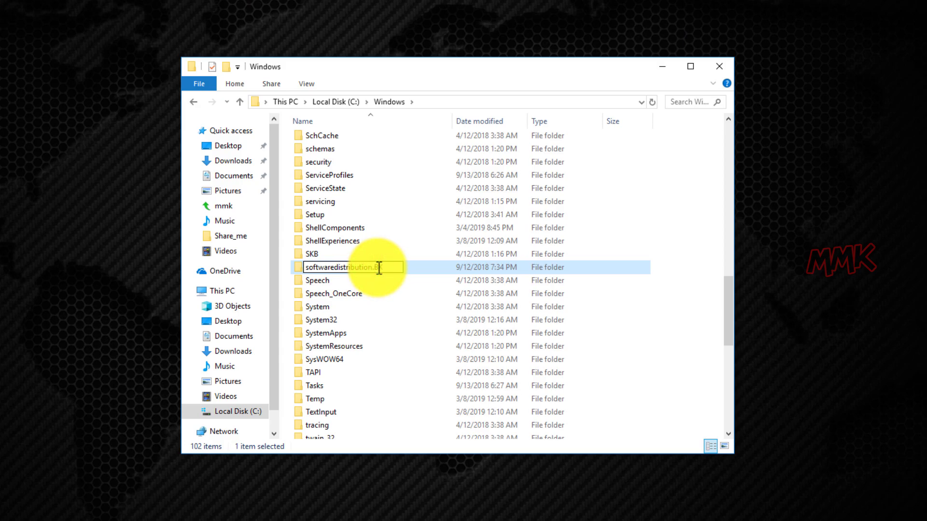
type(".BK")
left_click(370, 234)
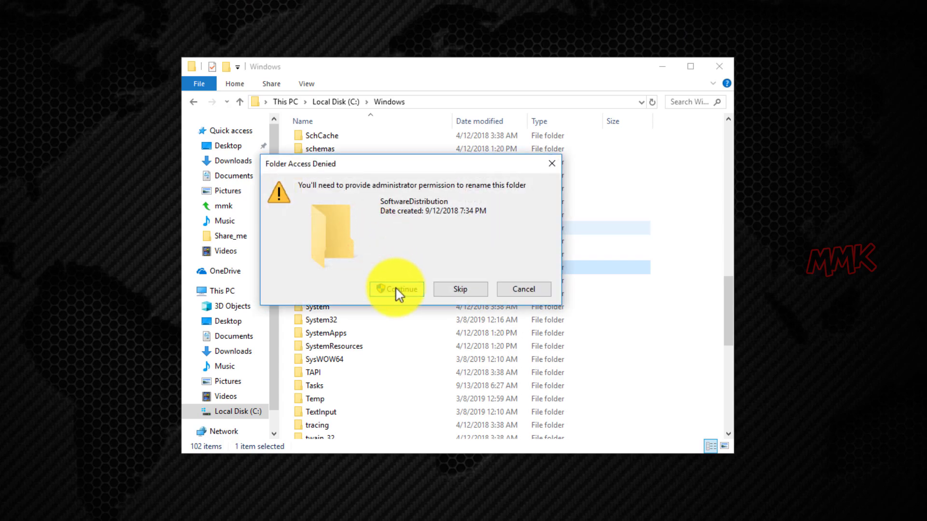
left_click(396, 289)
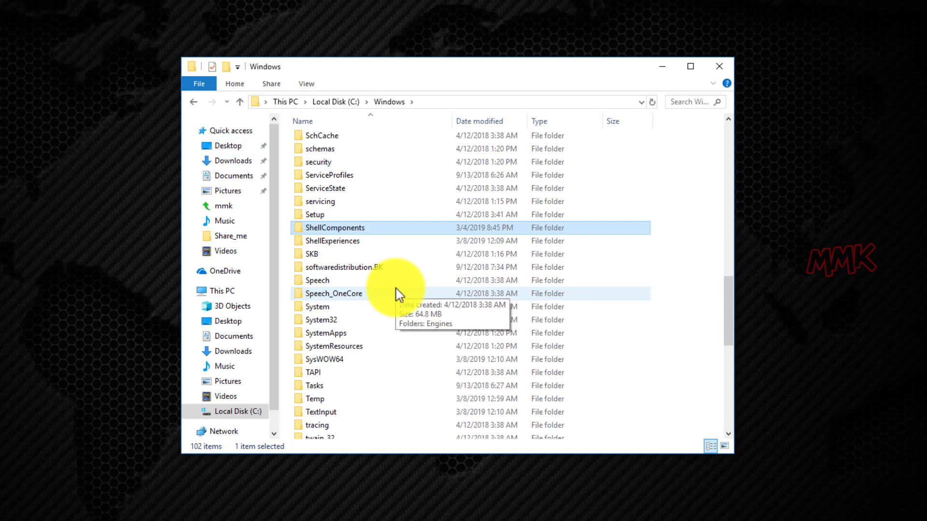
left_click(721, 67)
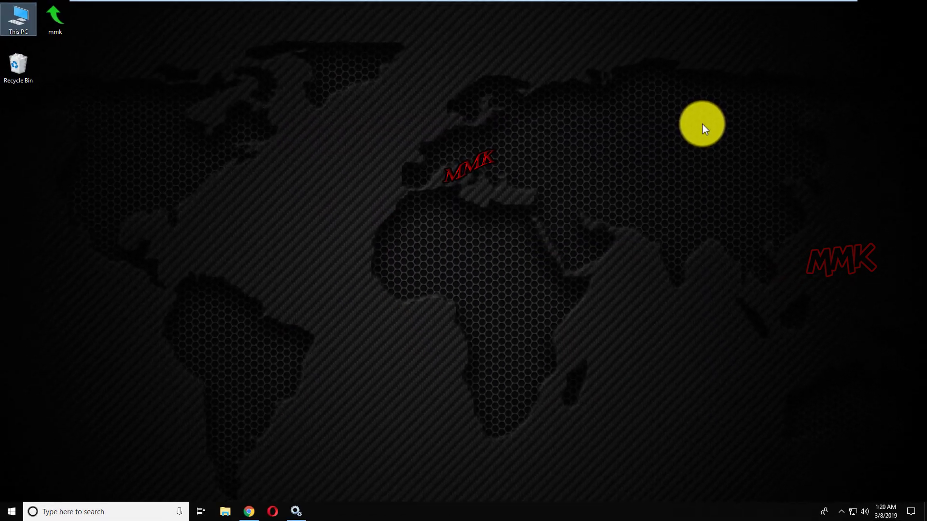
- Start the Windows Update service again, then close the Services window
left_click(296, 511)
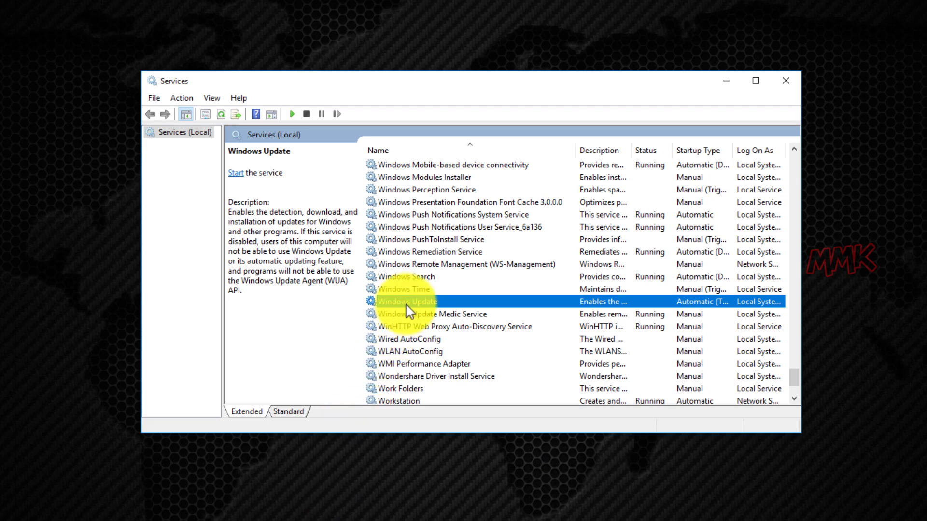
right_click(407, 302)
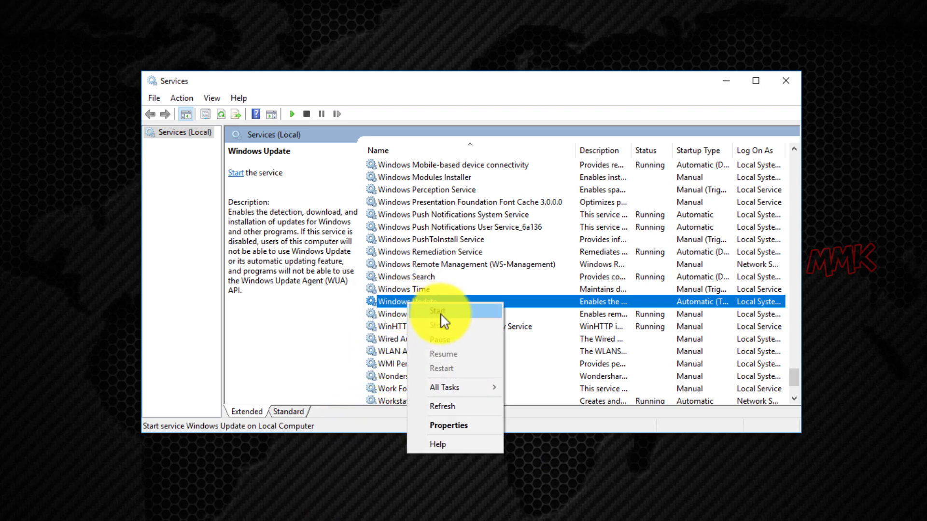
left_click(440, 313)
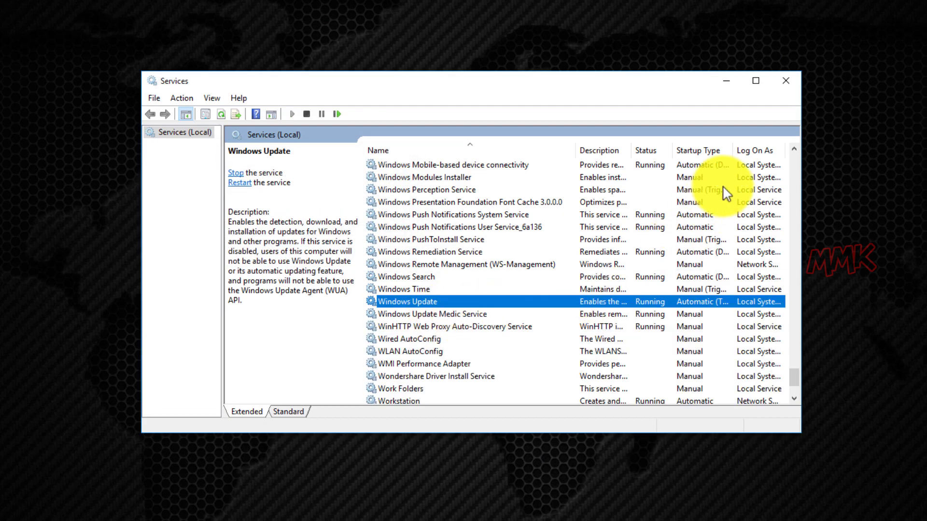
left_click(782, 81)
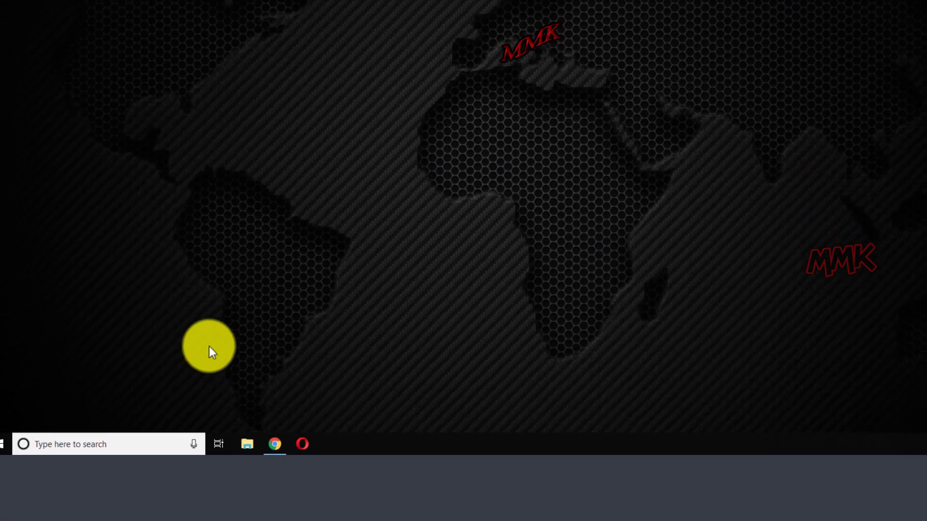
- Search 'windows updates' and open the Check for updates page in Settings
left_click(141, 418)
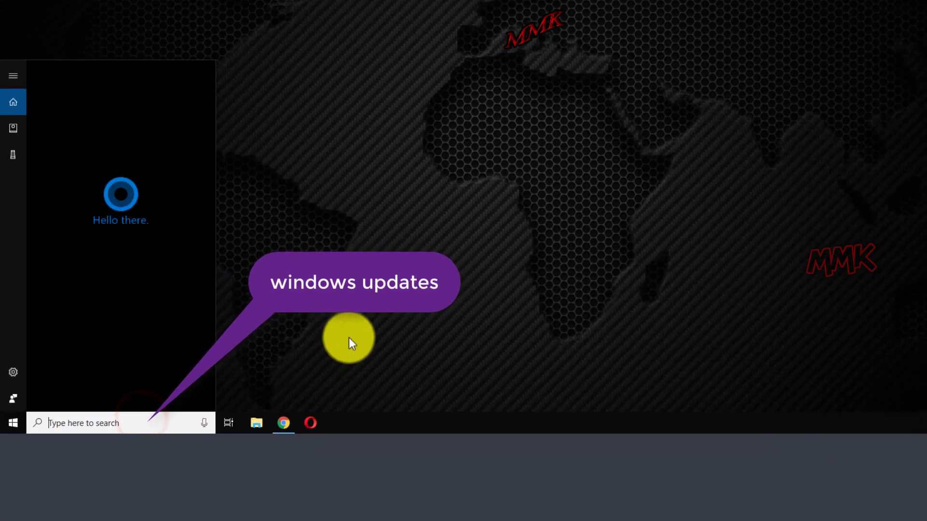
type("w")
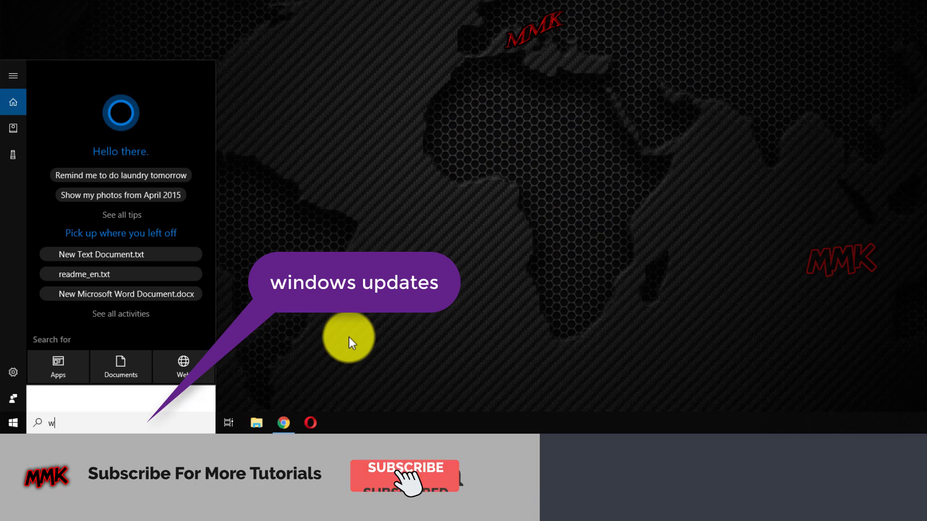
type("indo")
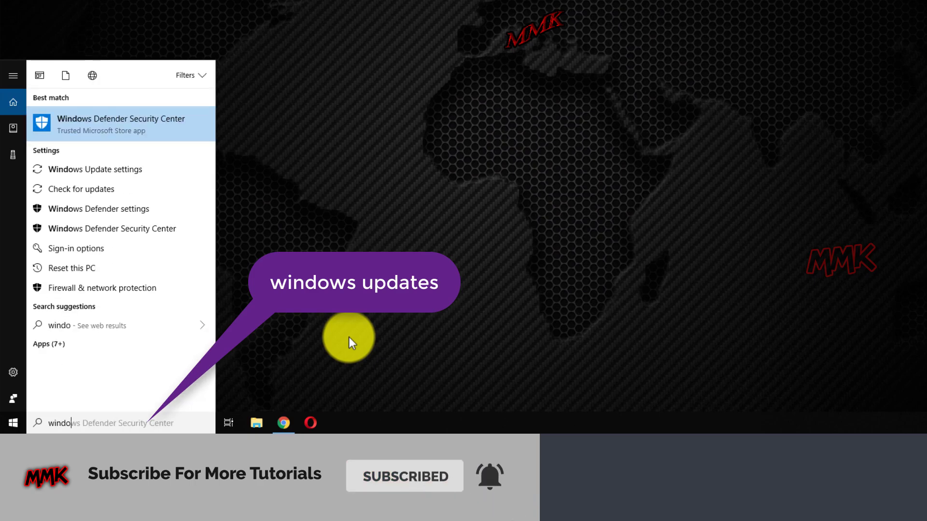
type("ws u")
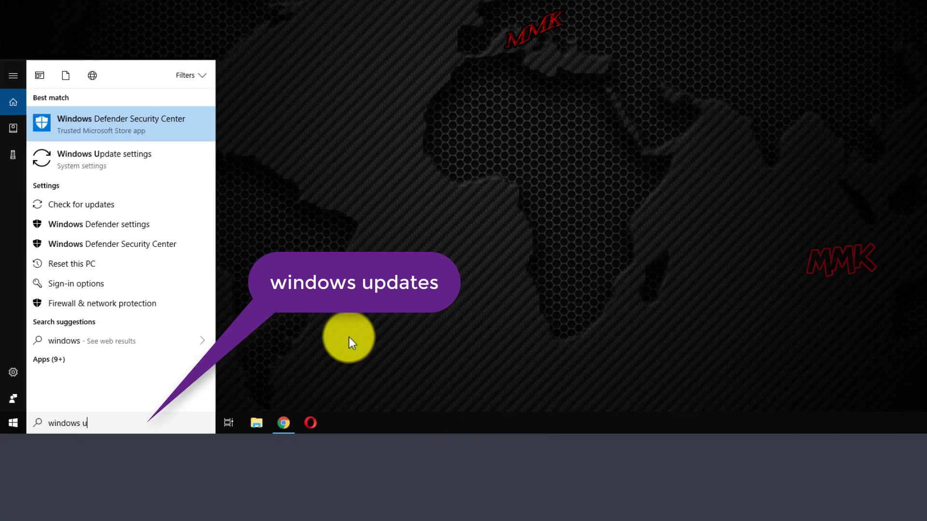
type("pdates")
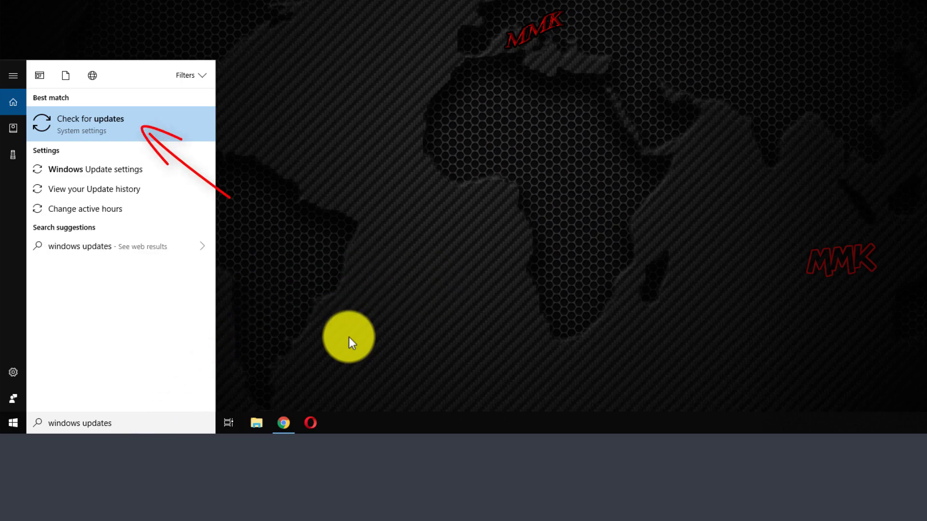
left_click(133, 128)
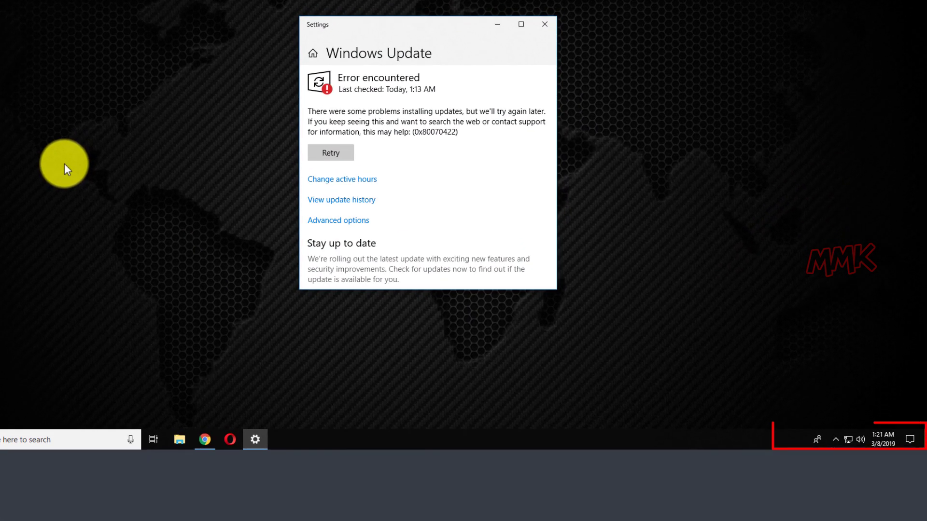
- Retry the update check until it shows You're up to date, then close Settings
left_click(328, 152)
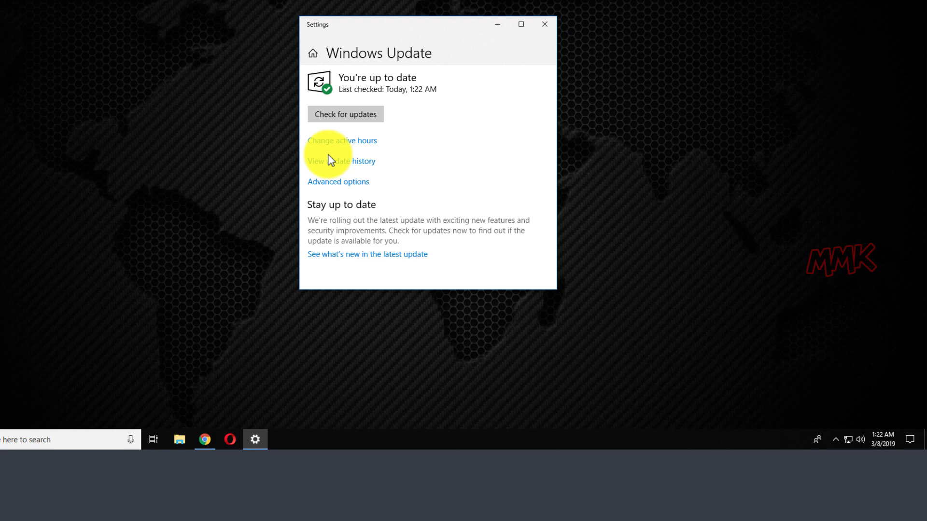
left_click(545, 25)
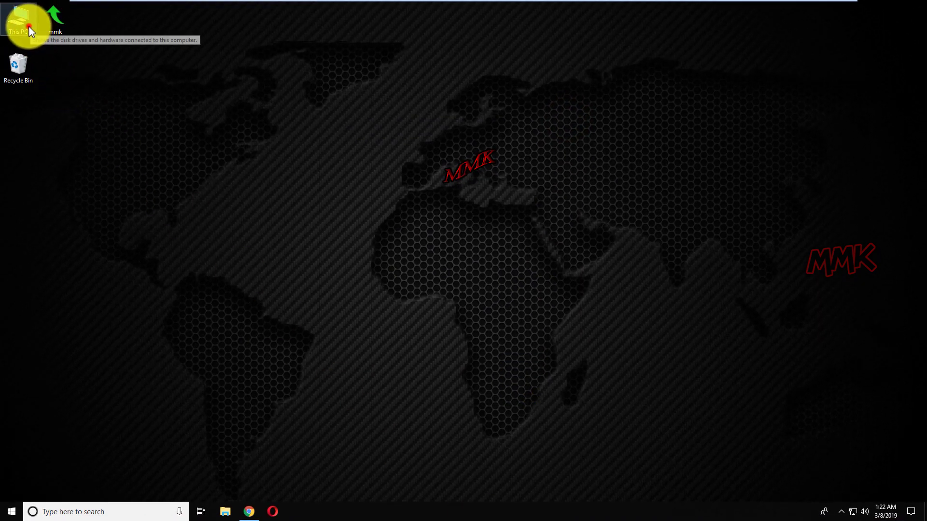
- Browse C:\Windows into the recreated SoftwareDistribution\Download folder, then close Explorer
double_click(29, 27)
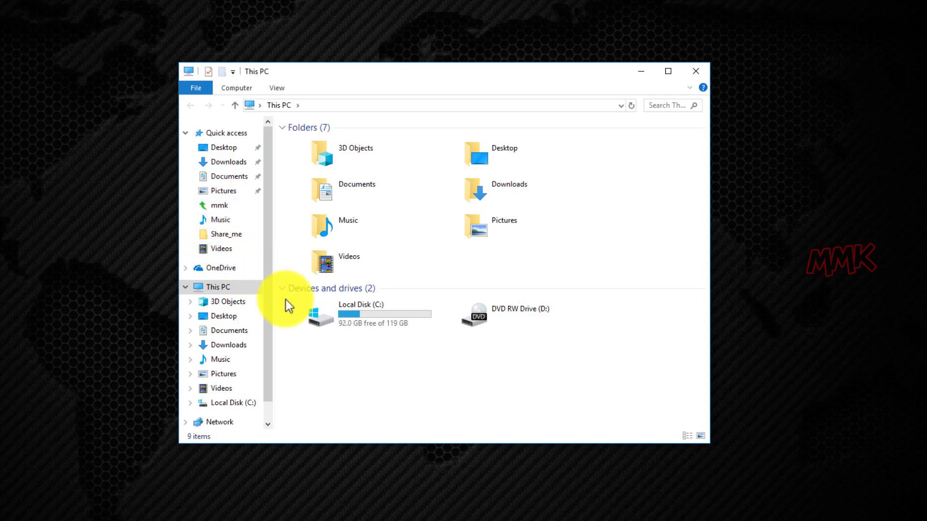
double_click(321, 314)
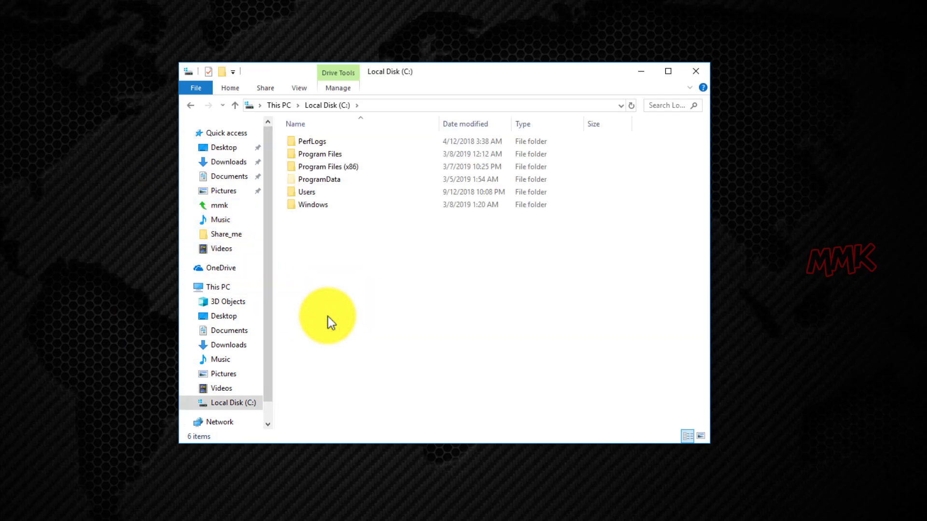
double_click(311, 206)
left_click(315, 209)
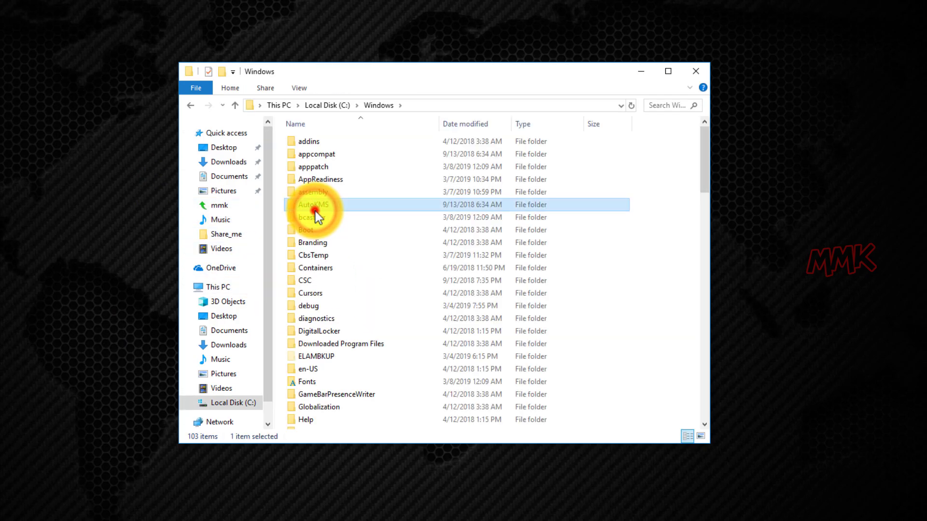
key("s")
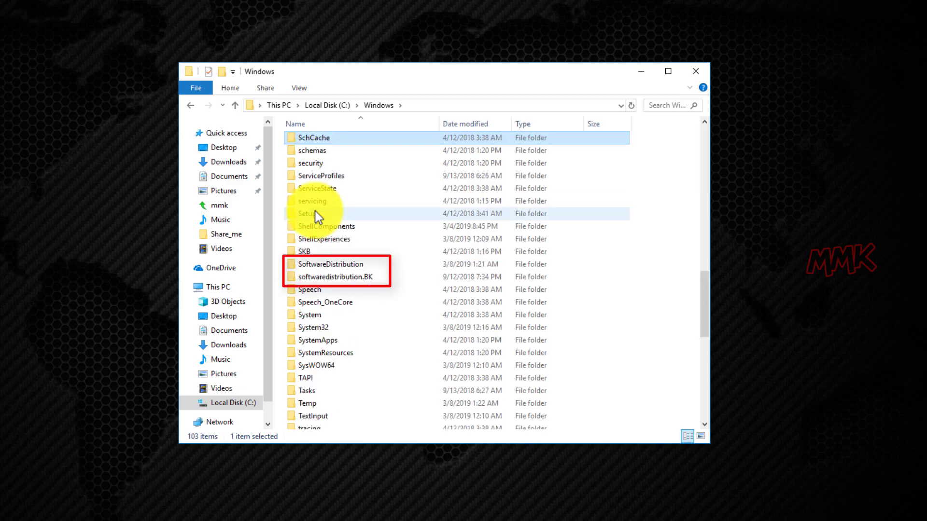
double_click(328, 264)
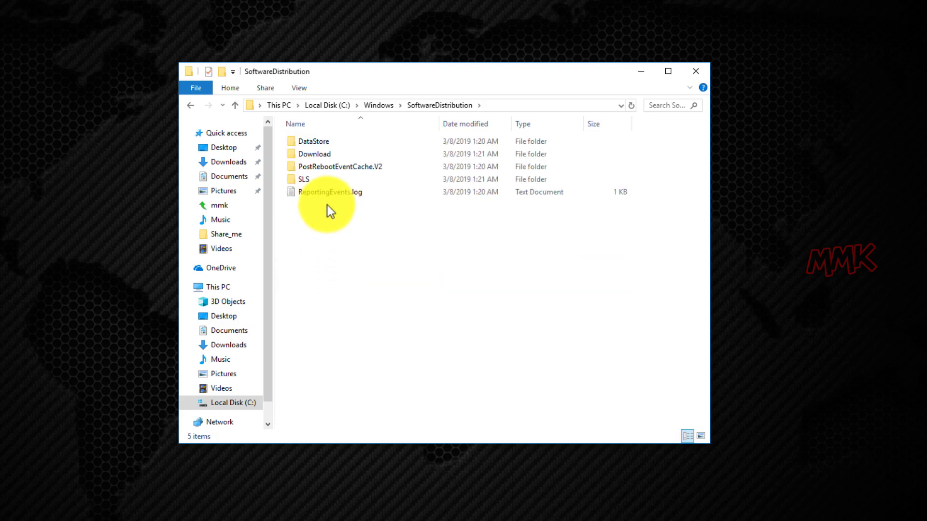
double_click(322, 155)
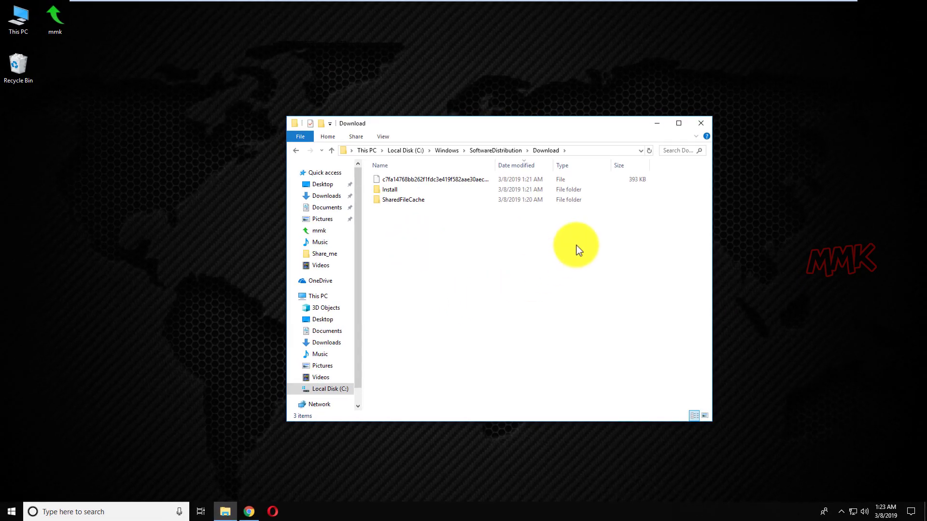
left_click(701, 124)
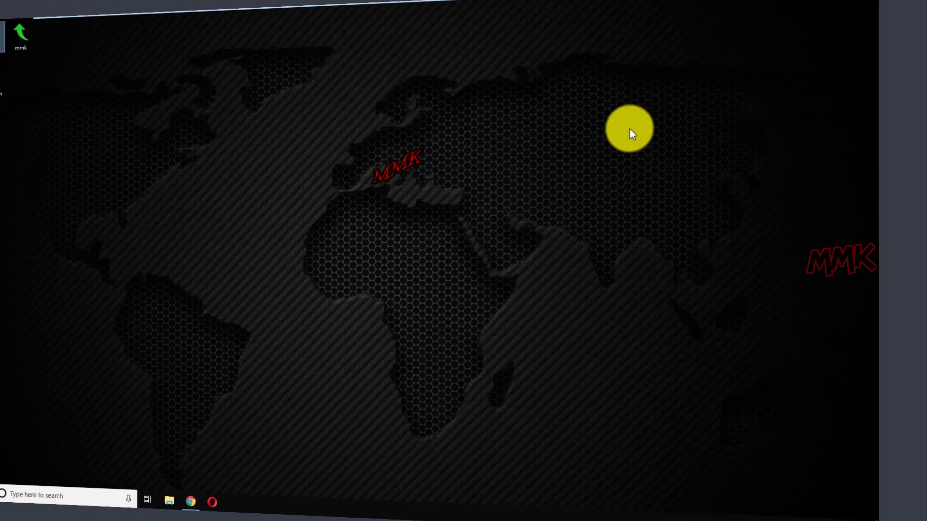